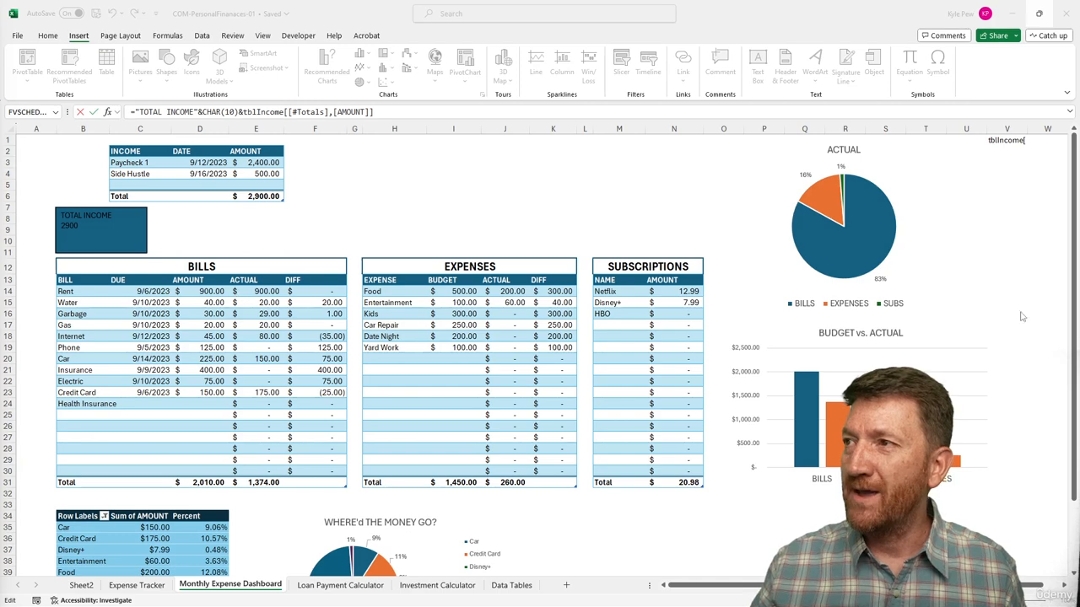
# Review the V1 formula that joins the TOTAL INCOME label, a CHAR(10) line break and the tblIncome total, and close its editing.
pyautogui.click(1000, 141)
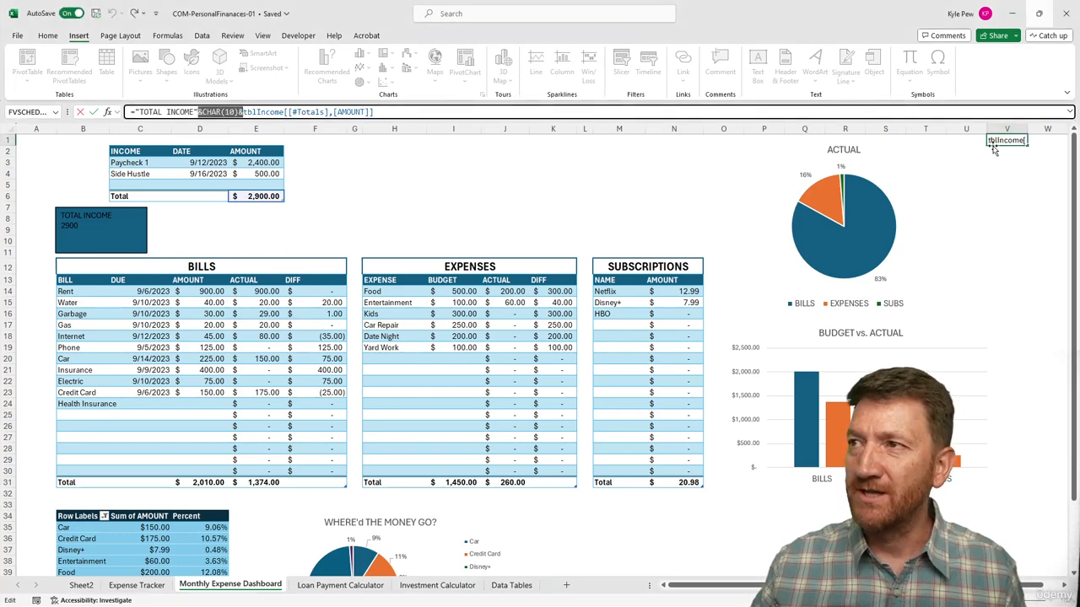
pyautogui.click(397, 111)
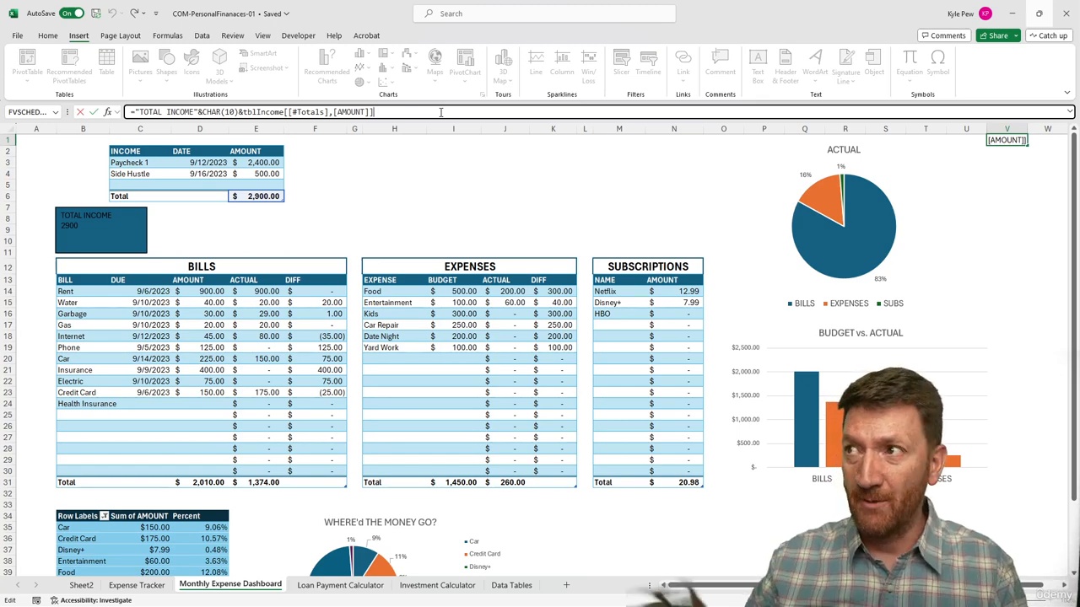
pyautogui.press('Return')
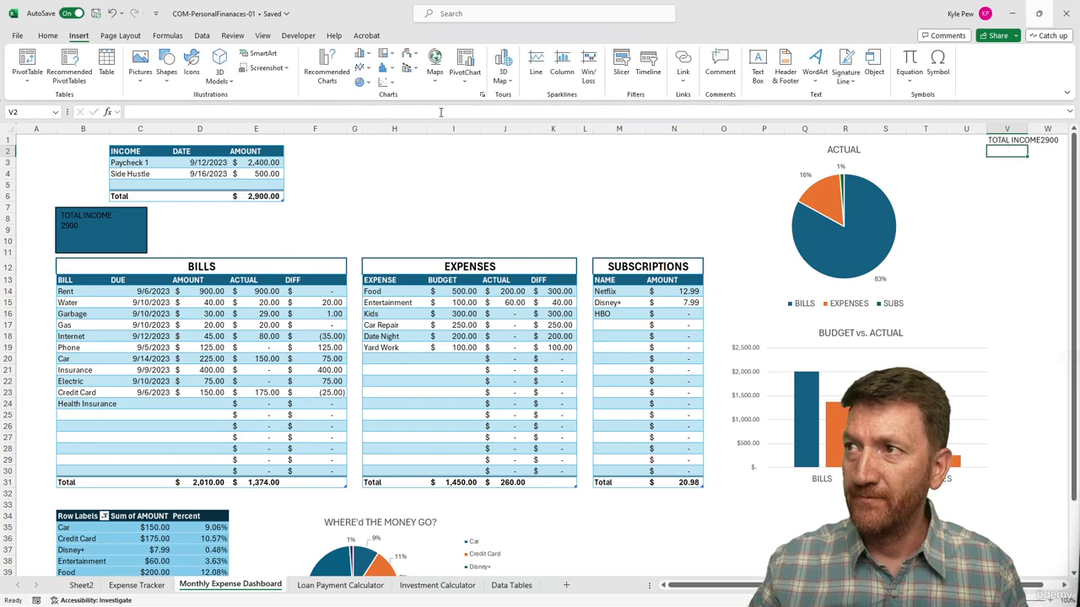
pyautogui.press('Up')
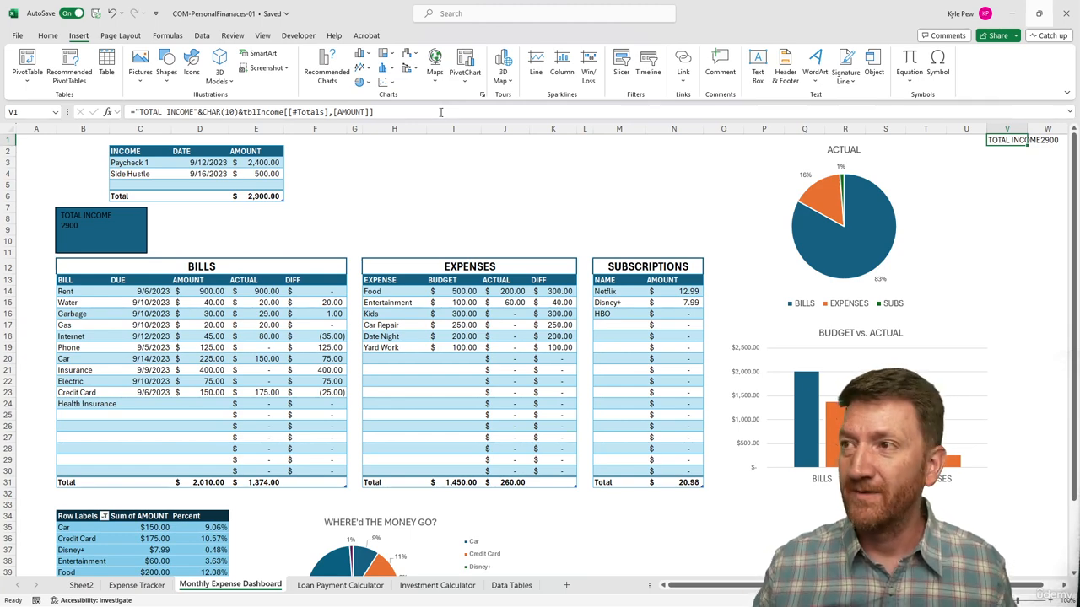
# Copy the $#,##0.00 code from the custom number formats, using an empty cell and applying no format to it.
pyautogui.click(477, 161)
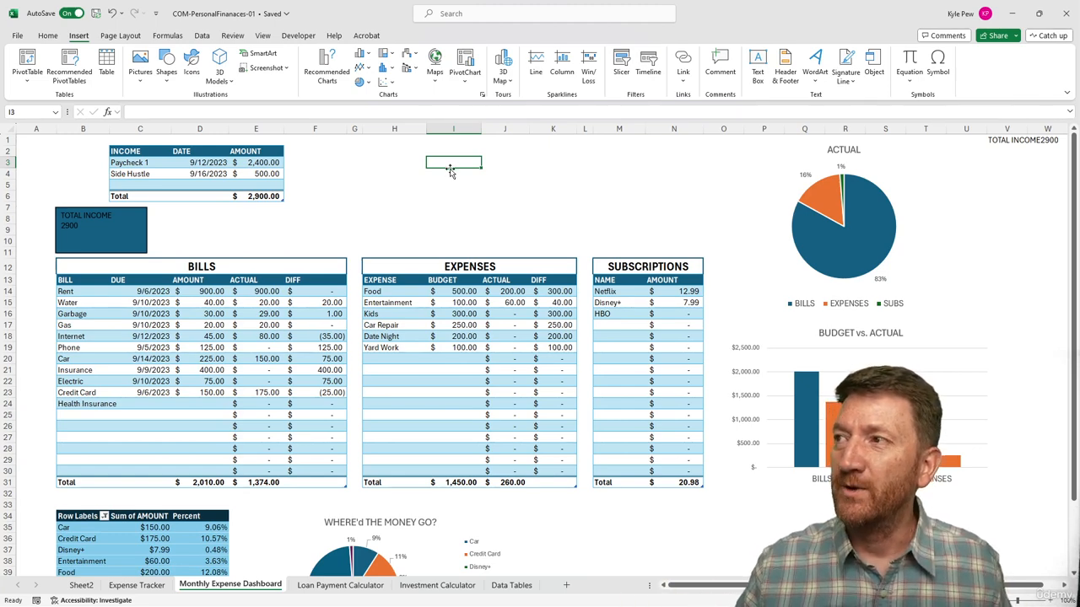
pyautogui.click(47, 35)
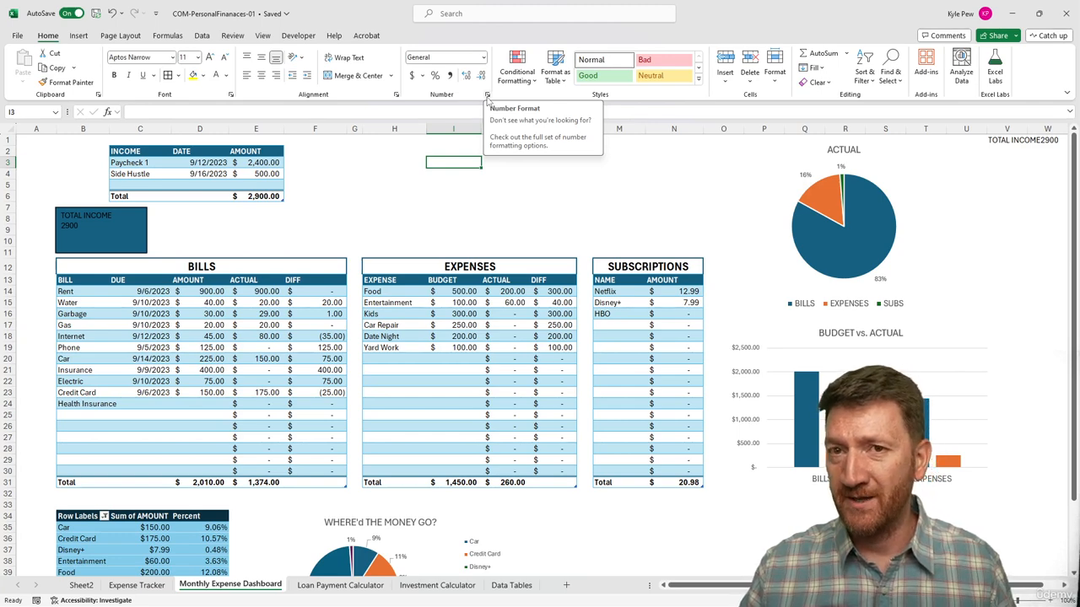
pyautogui.click(423, 76)
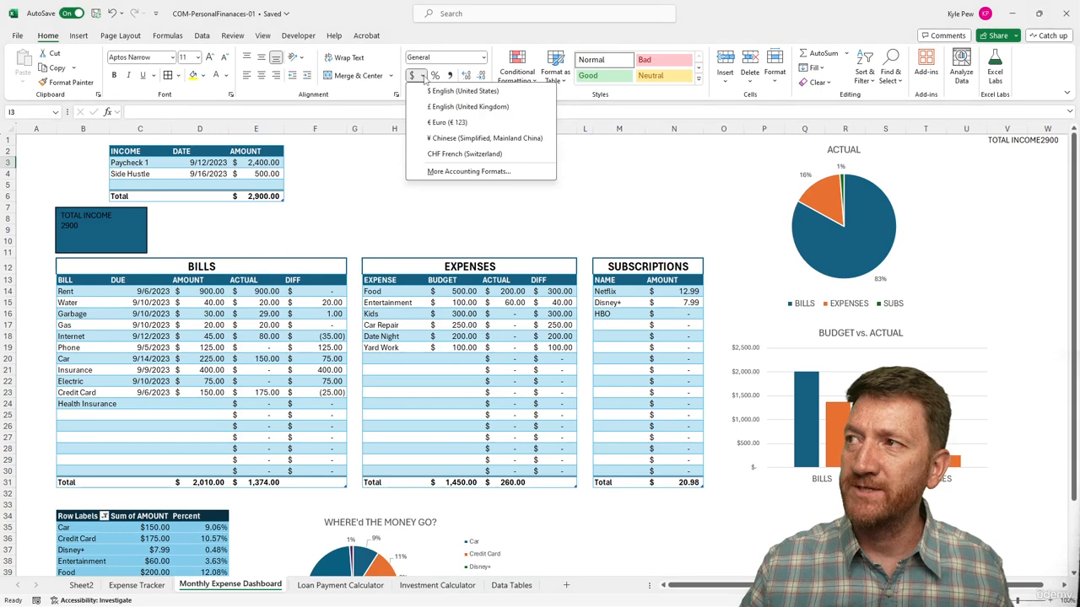
pyautogui.click(467, 171)
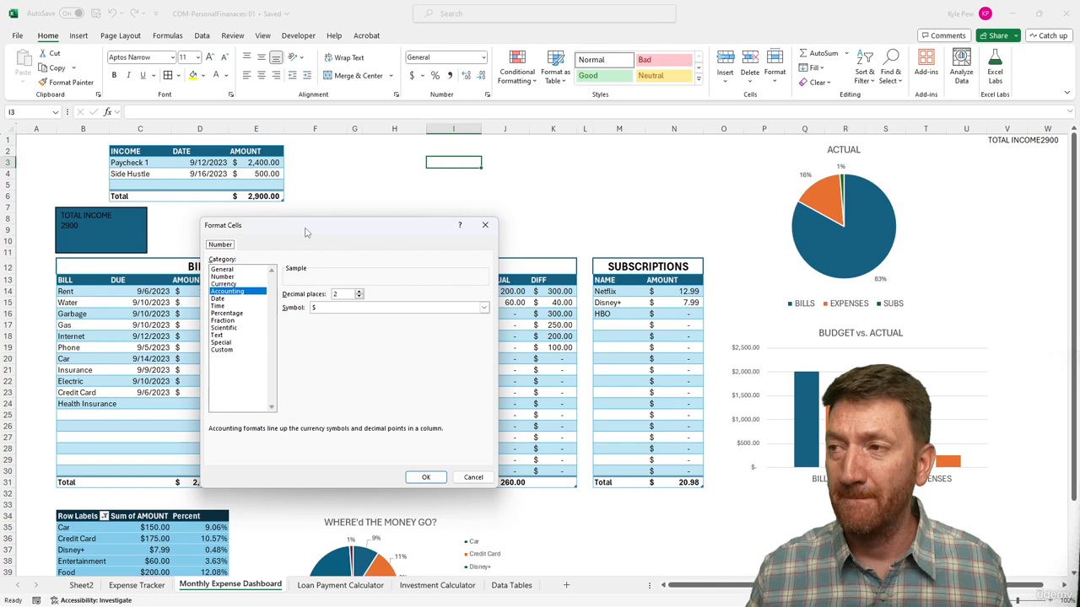
pyautogui.moveTo(271, 230); pyautogui.dragTo(271, 175)
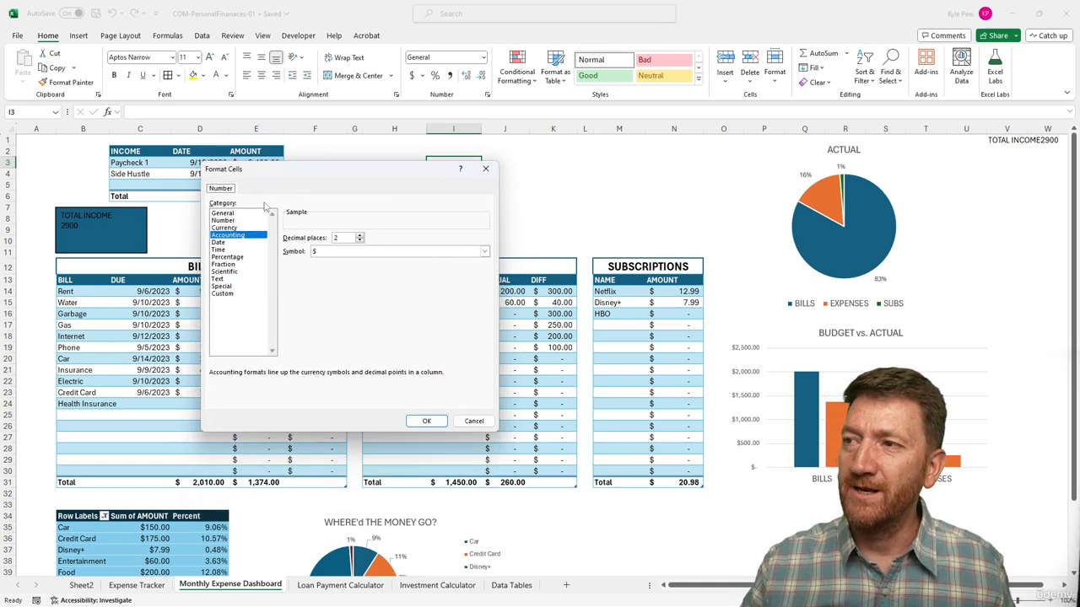
pyautogui.click(224, 294)
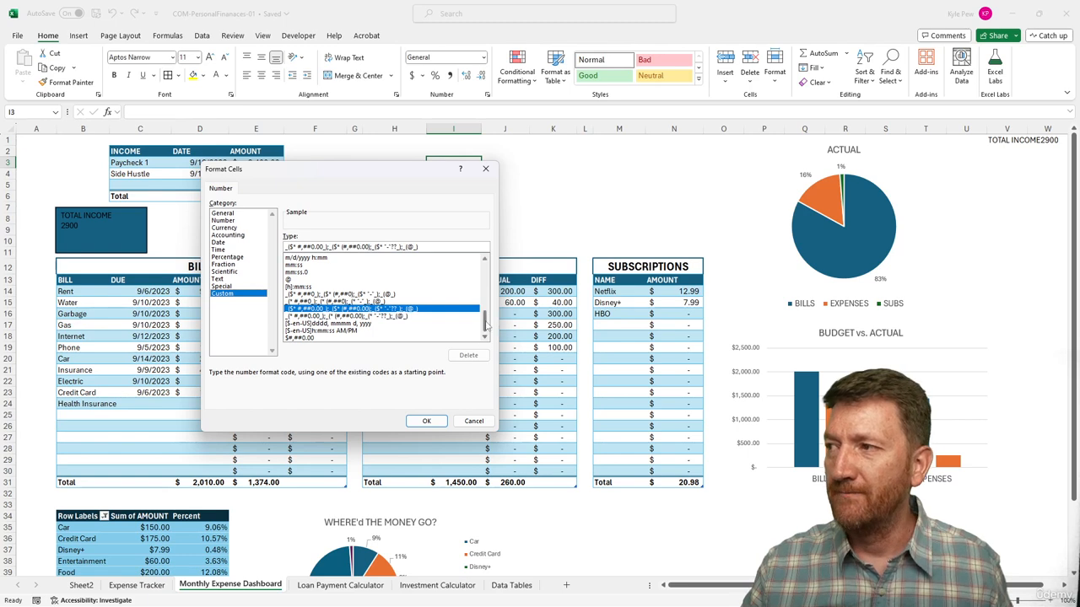
pyautogui.moveTo(487, 326)
pyautogui.mouseDown()
pyautogui.moveTo(485, 281)
pyautogui.moveTo(481, 341)
pyautogui.mouseUp()
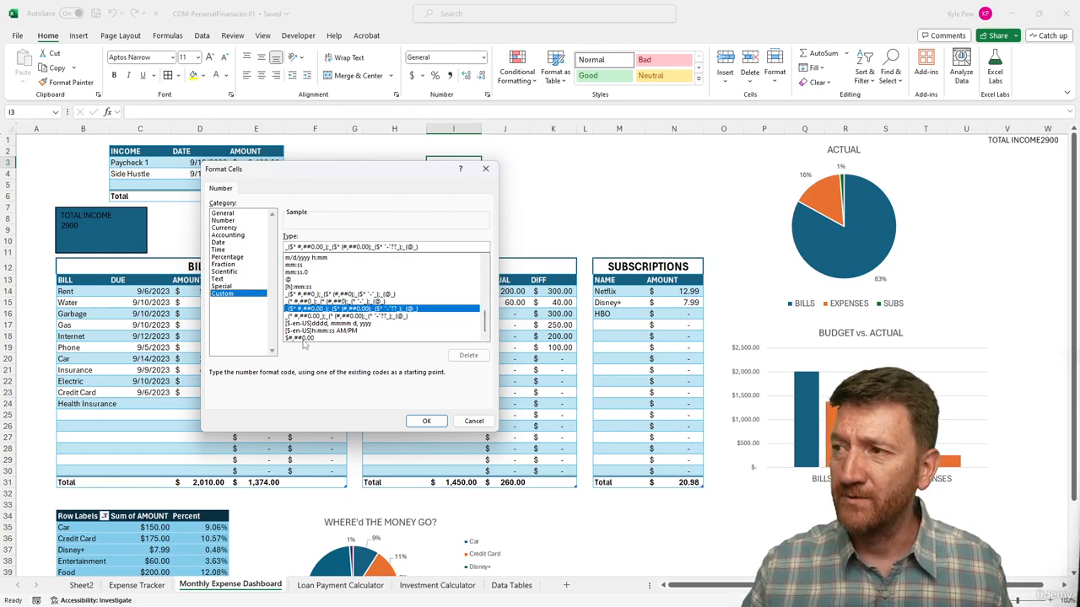
pyautogui.click(303, 338)
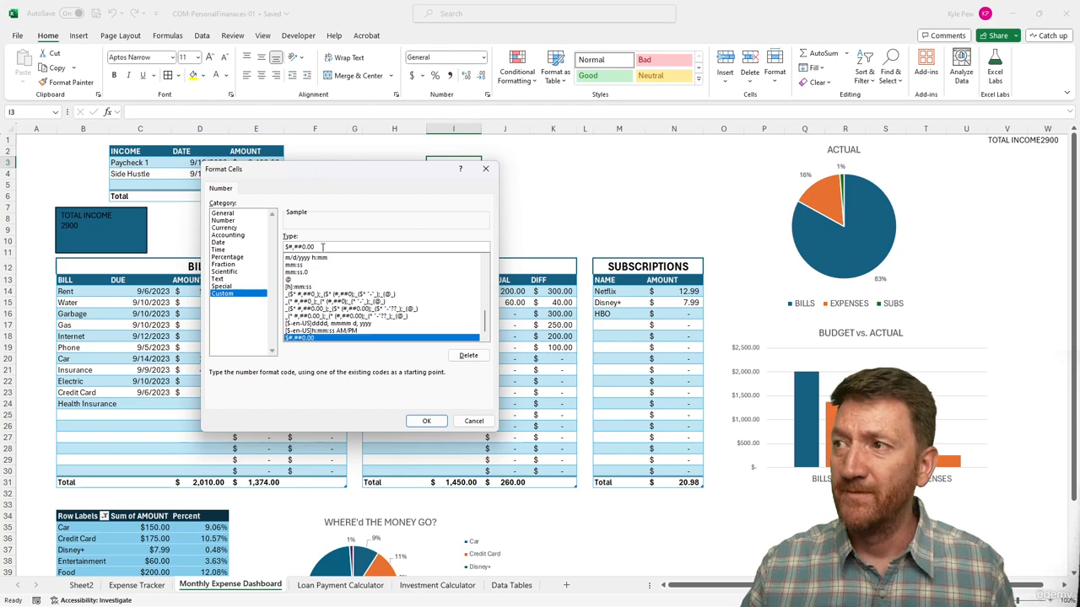
pyautogui.moveTo(321, 248); pyautogui.dragTo(281, 248)
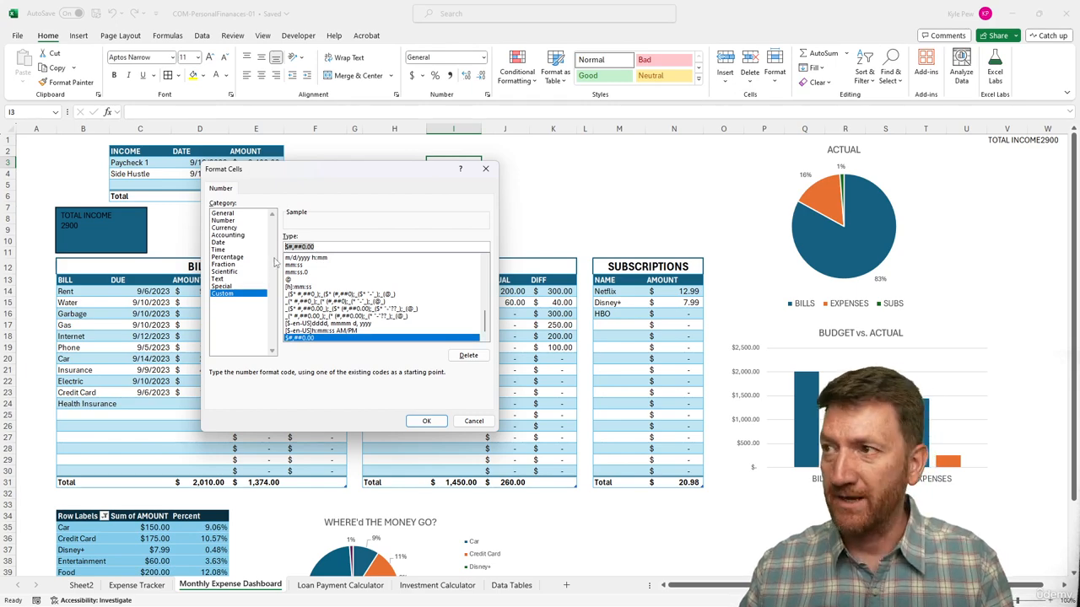
pyautogui.click(473, 422)
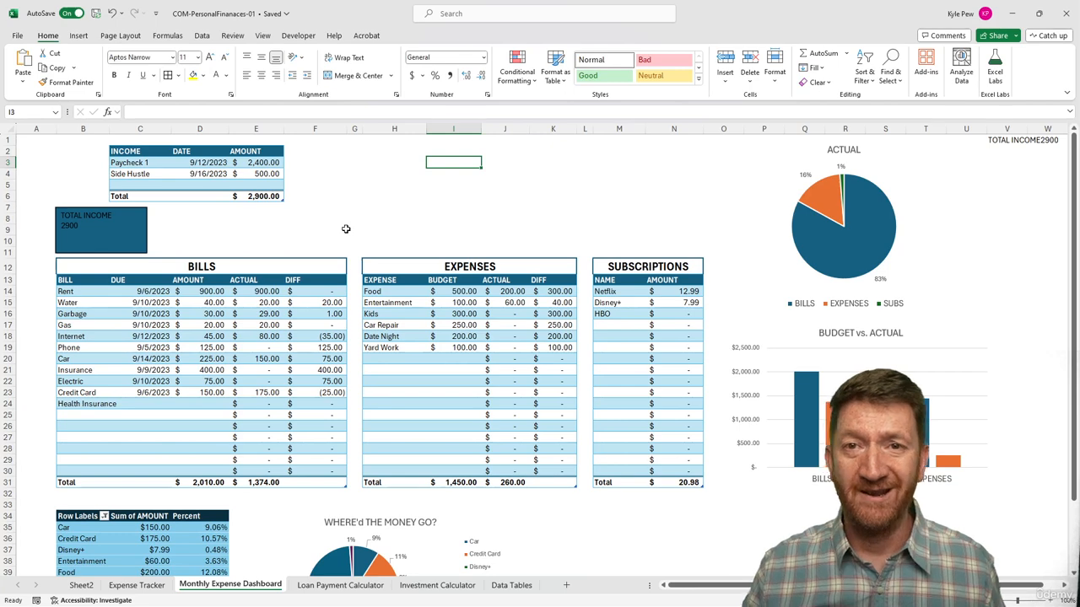
# Wrap the tblIncome total reference in V1's formula in a TEXT function with the format "$#,##0.00".
pyautogui.click(996, 139)
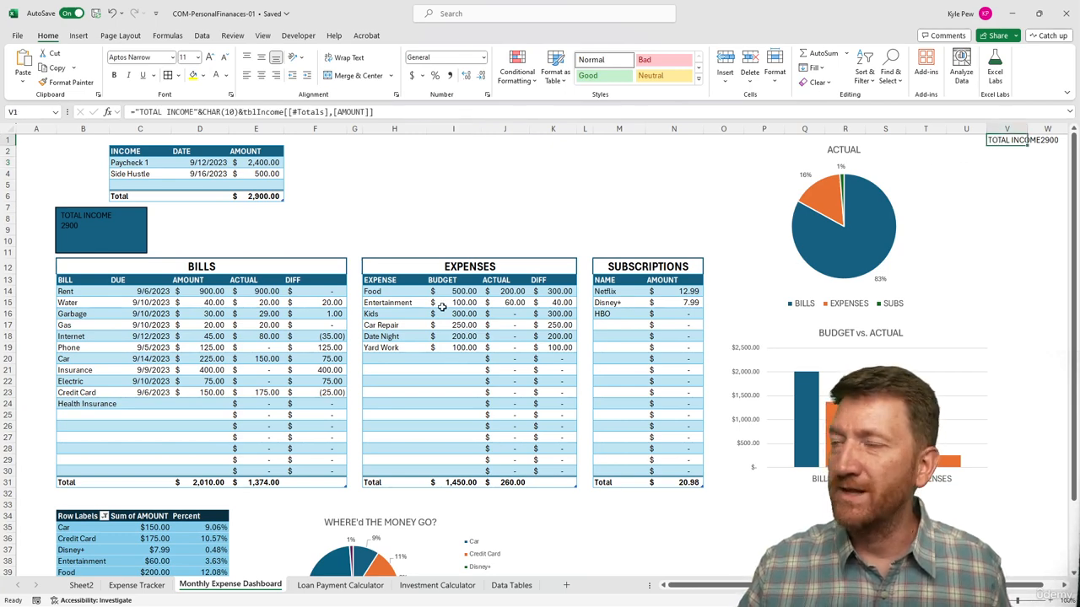
pyautogui.click(243, 112)
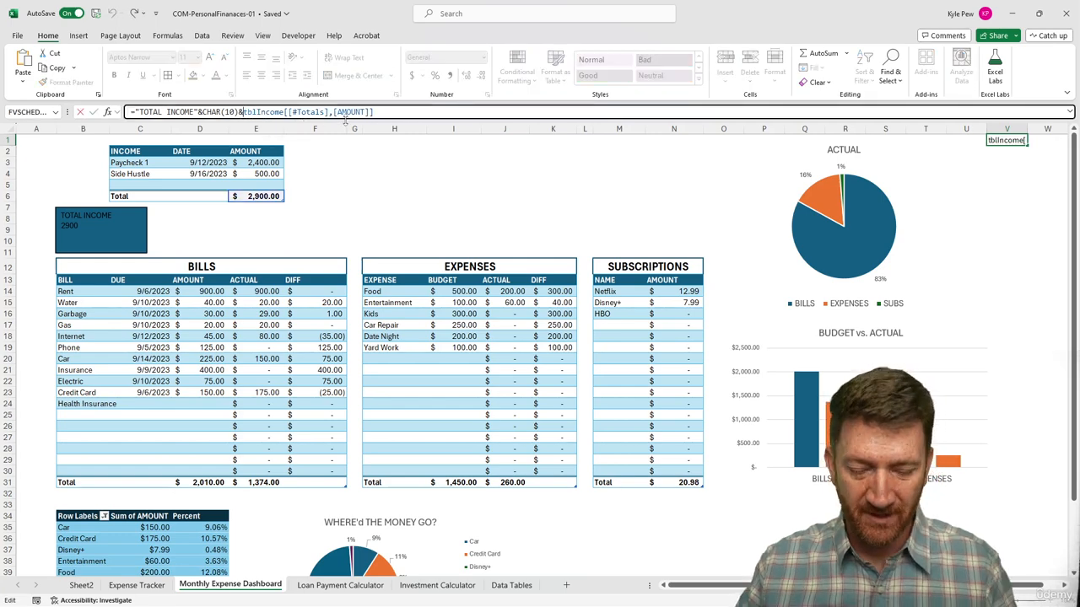
pyautogui.write('TEXT')
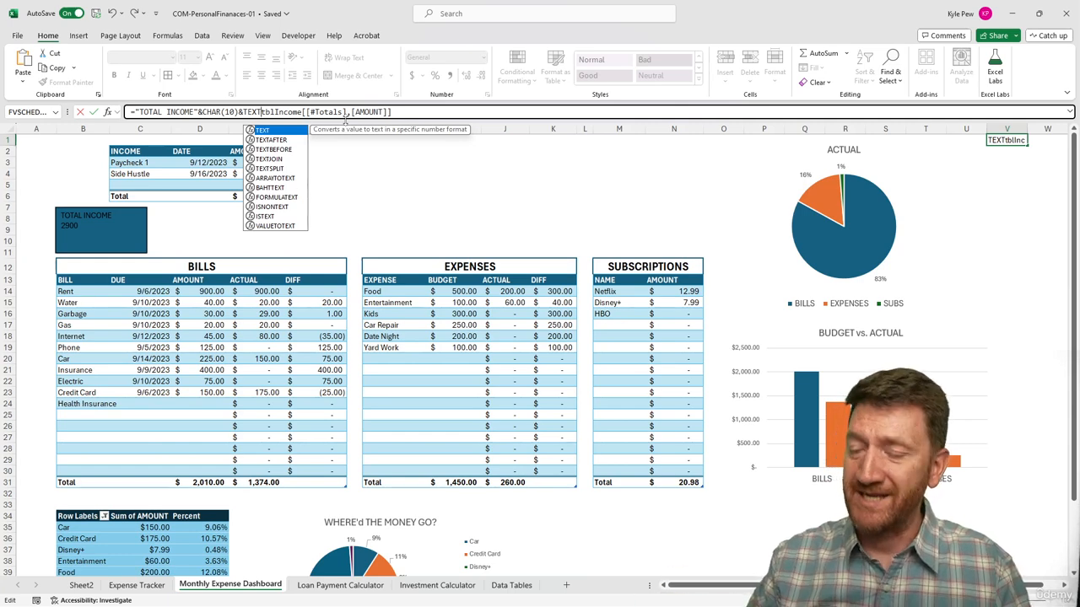
pyautogui.write('(')
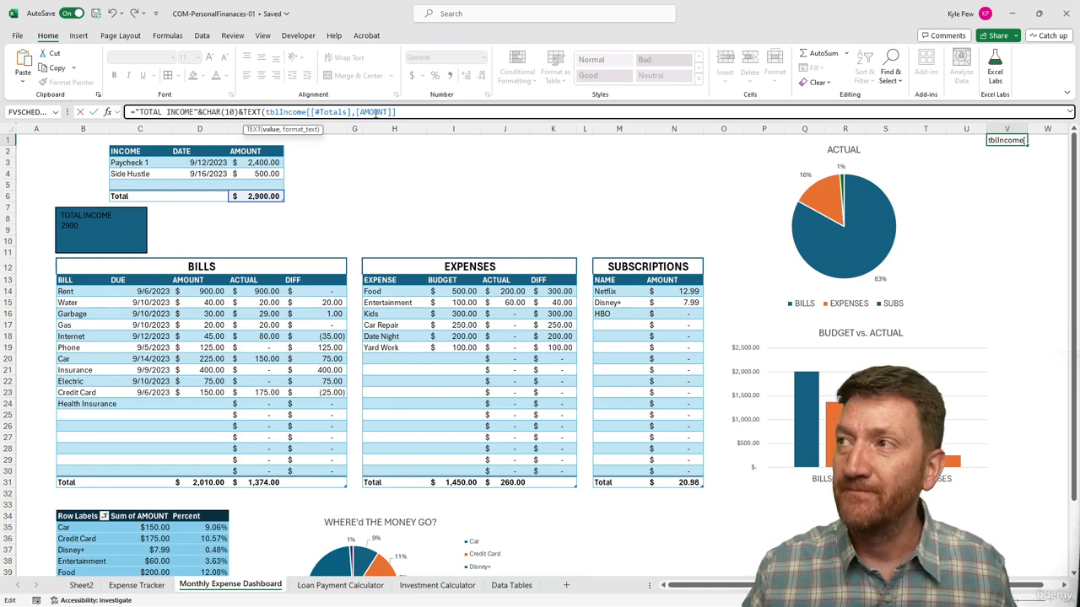
pyautogui.click(404, 112)
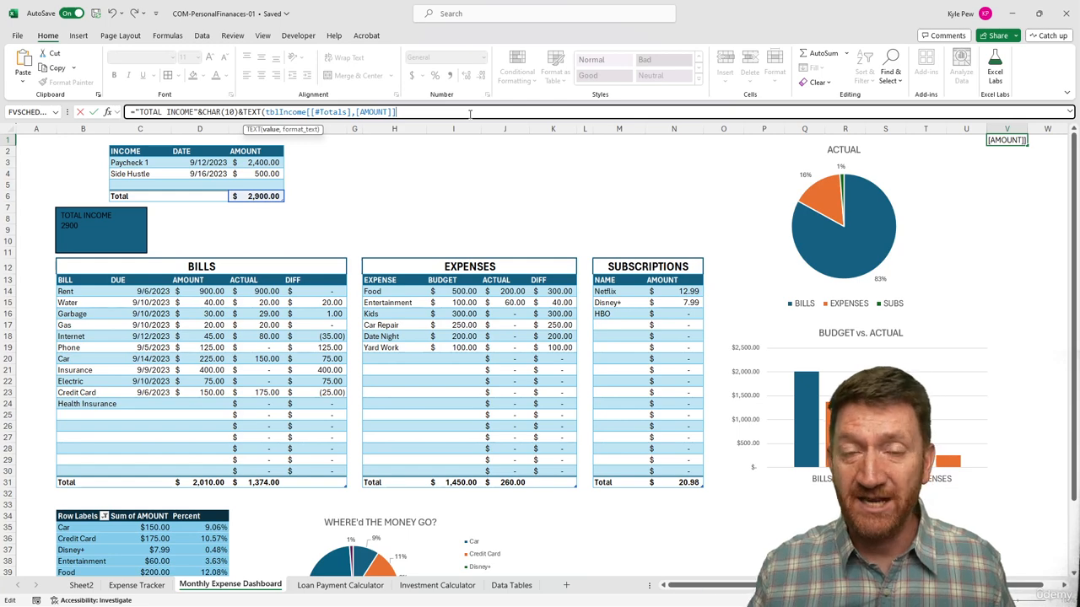
pyautogui.write(',')
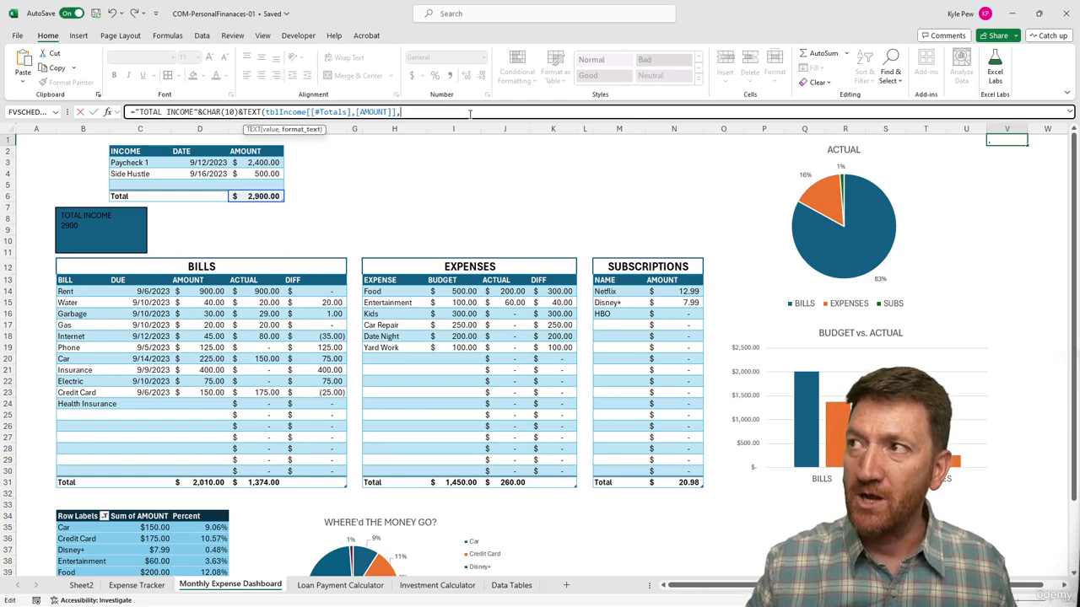
pyautogui.write('"')
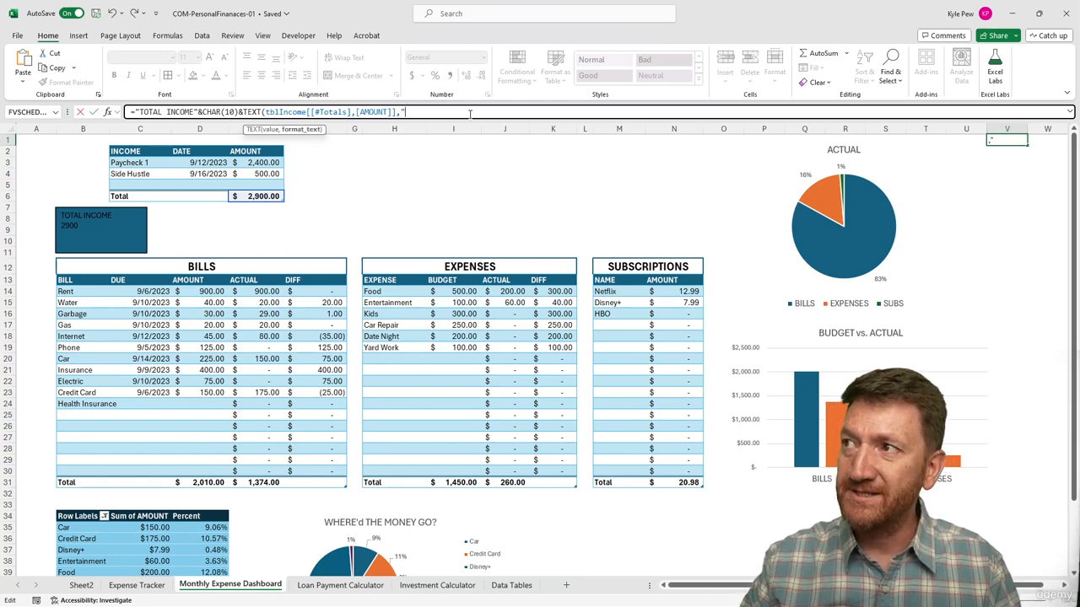
pyautogui.write('$#,##0.00"')
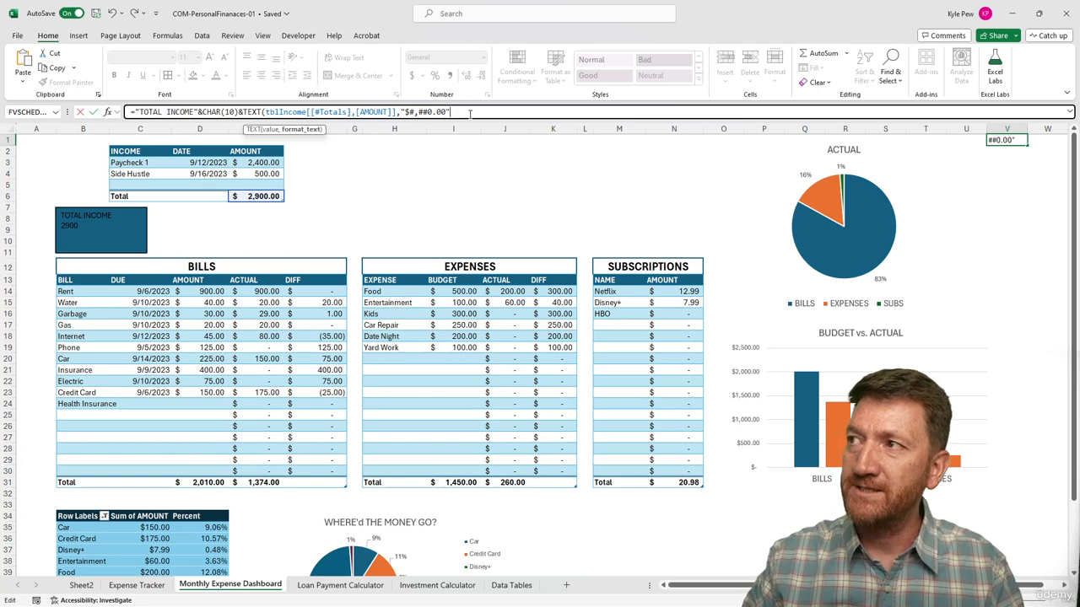
pyautogui.write(')')
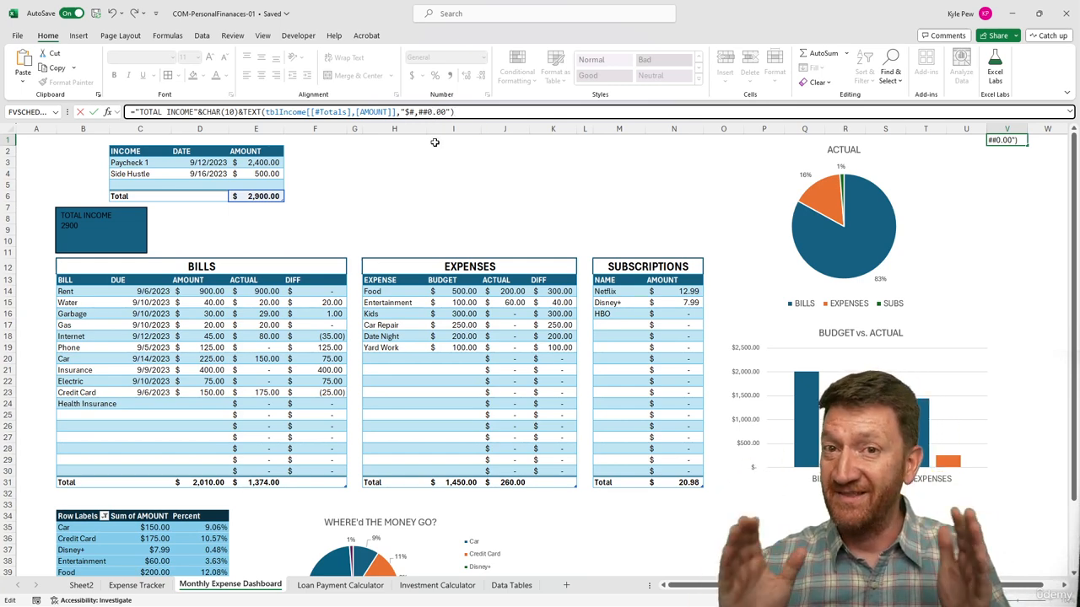
pyautogui.press('Return')
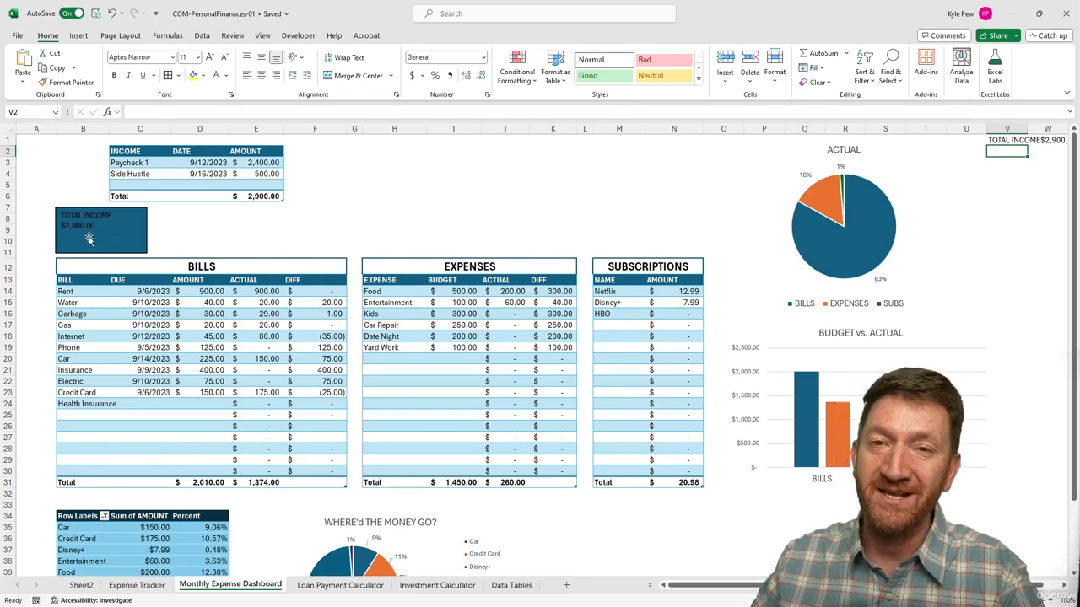
# Set the Side Hustle amount in the income table to 750.
pyautogui.click(256, 173)
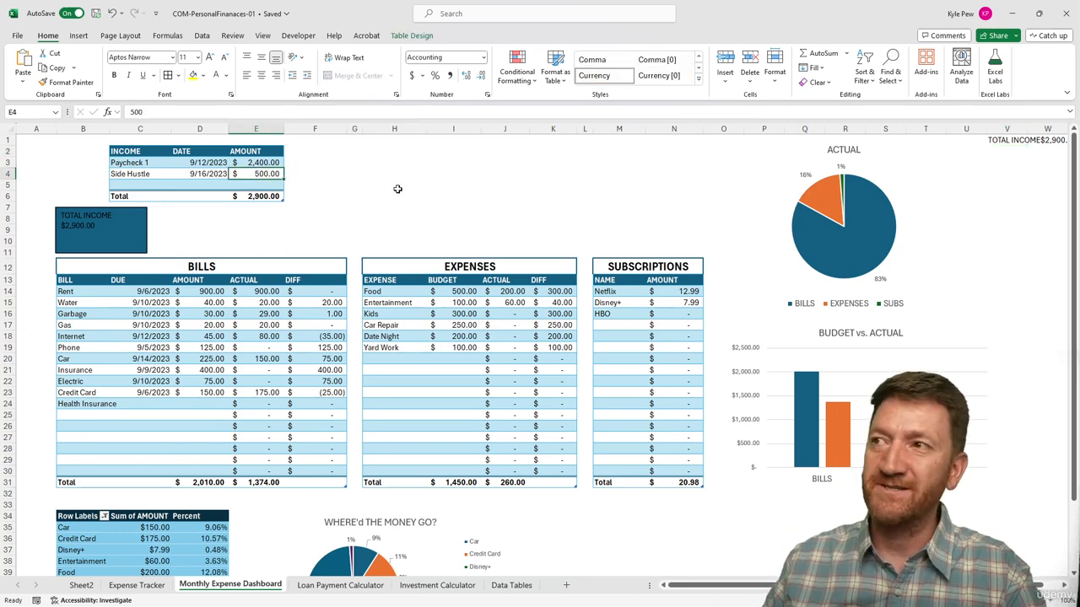
pyautogui.write('750')
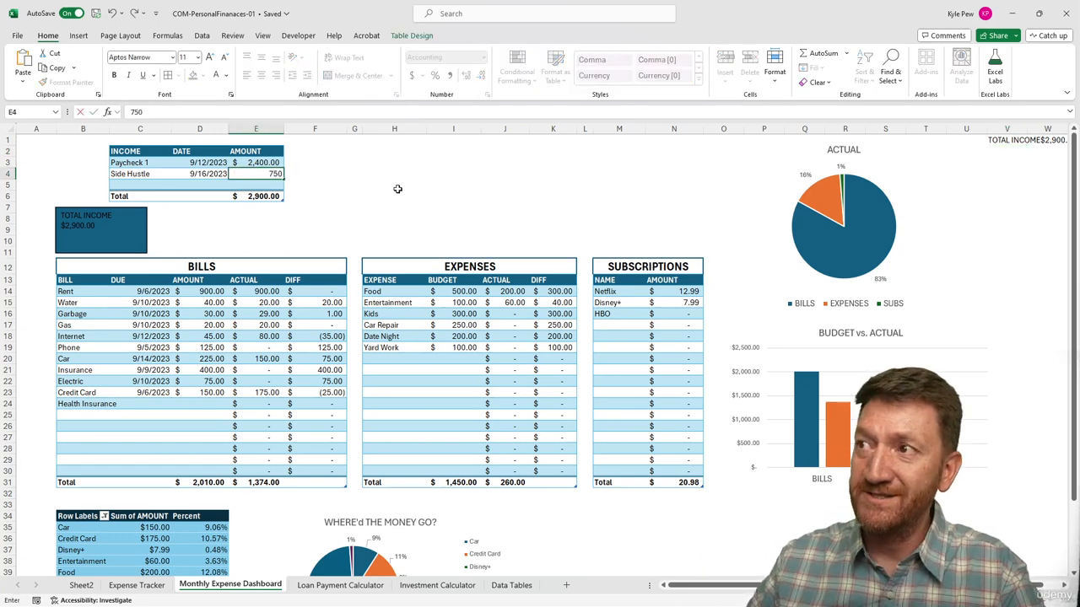
pyautogui.press('Return')
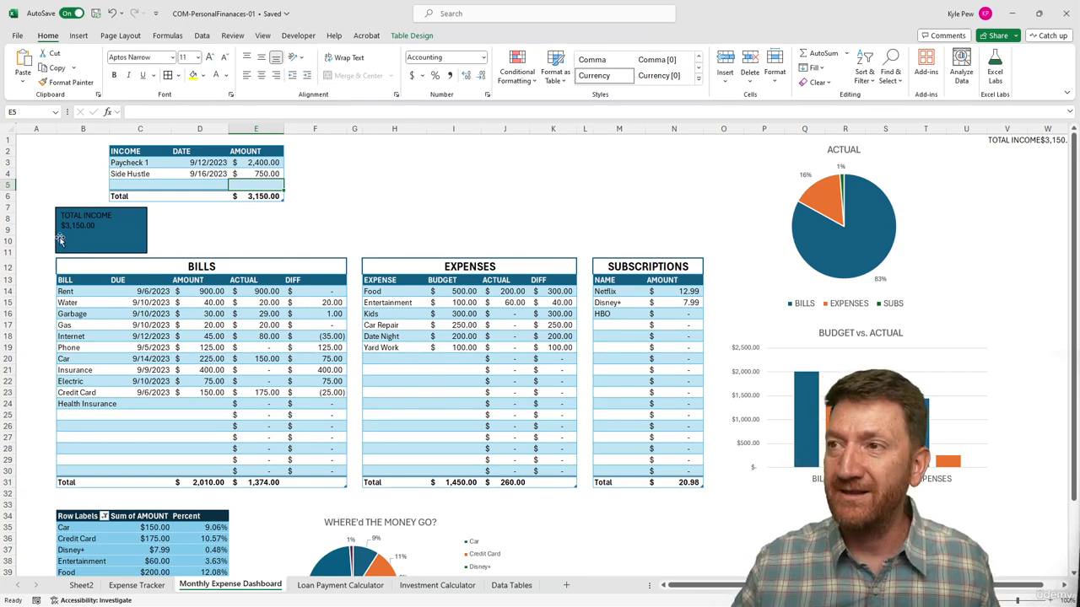
# Change the fill of the TOTAL INCOME rectangle to white.
pyautogui.click(120, 236)
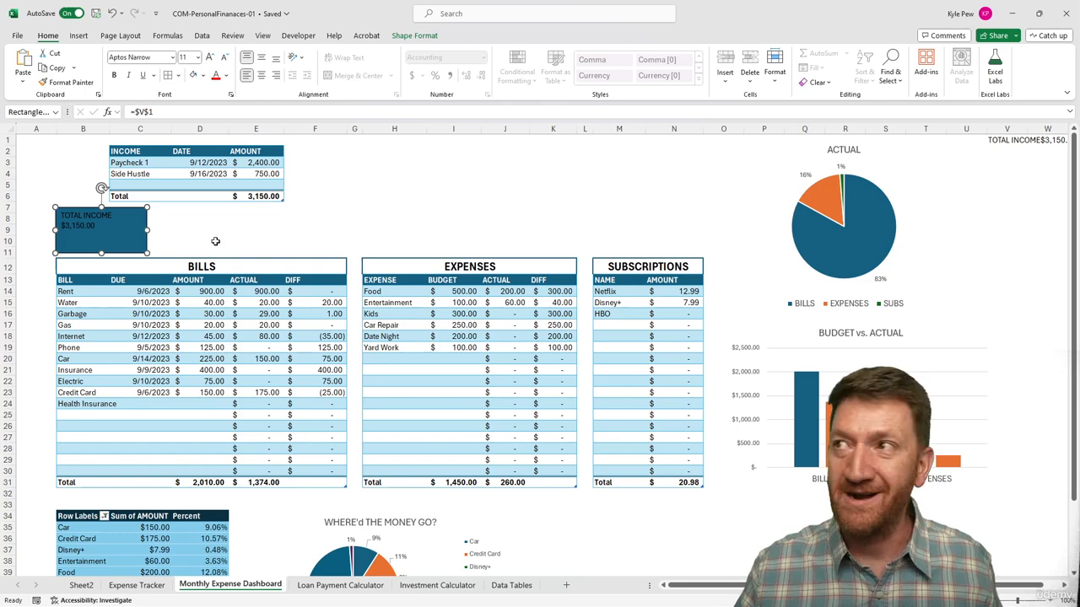
pyautogui.click(394, 37)
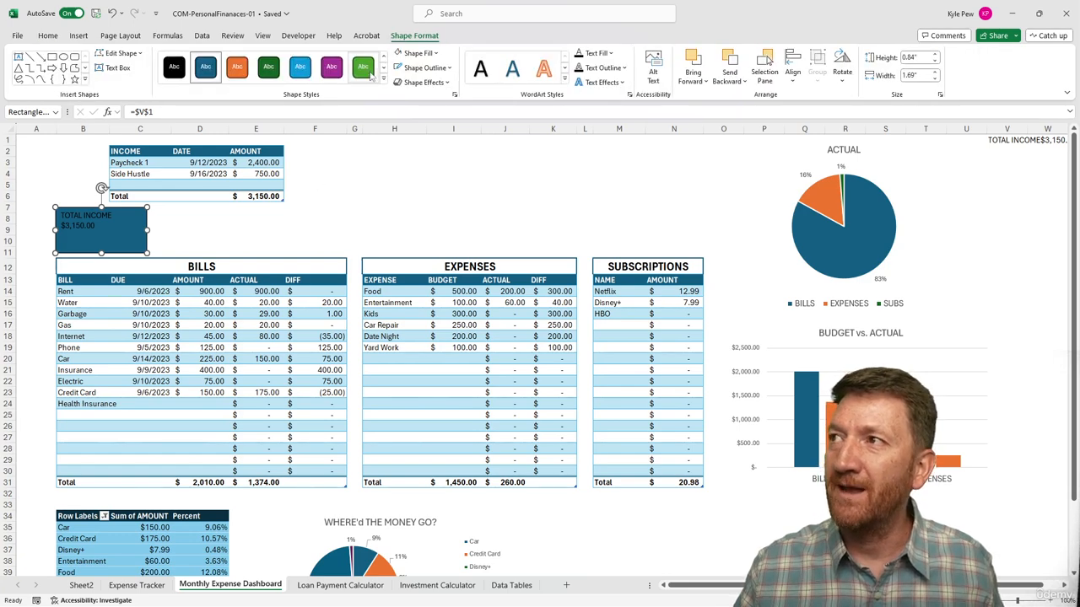
pyautogui.click(422, 54)
pyautogui.click(398, 99)
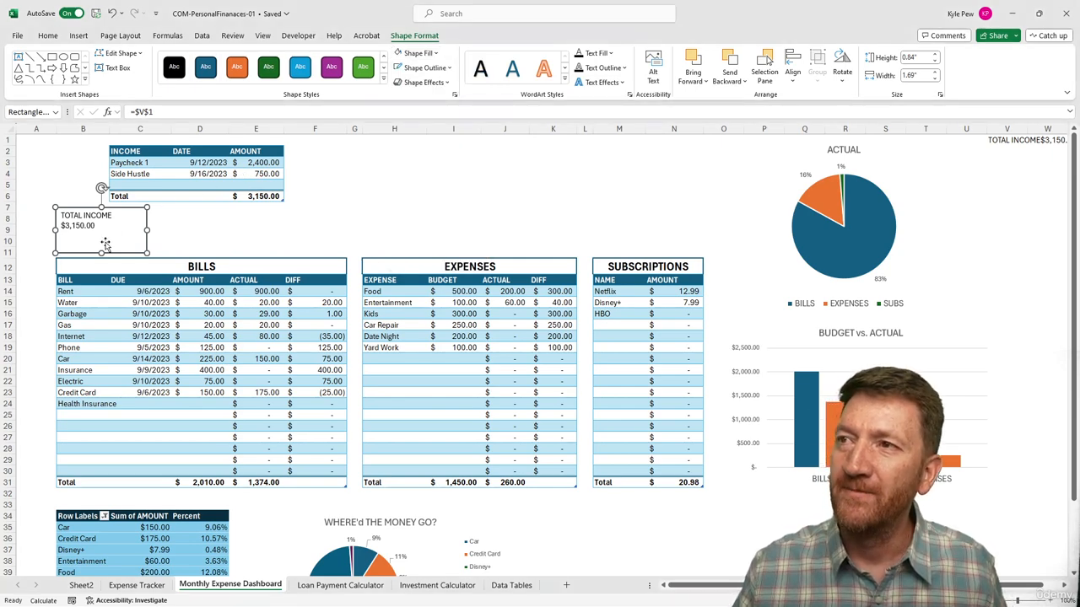
# Apply a shadow effect to the TOTAL INCOME rectangle and deselect it.
pyautogui.click(422, 81)
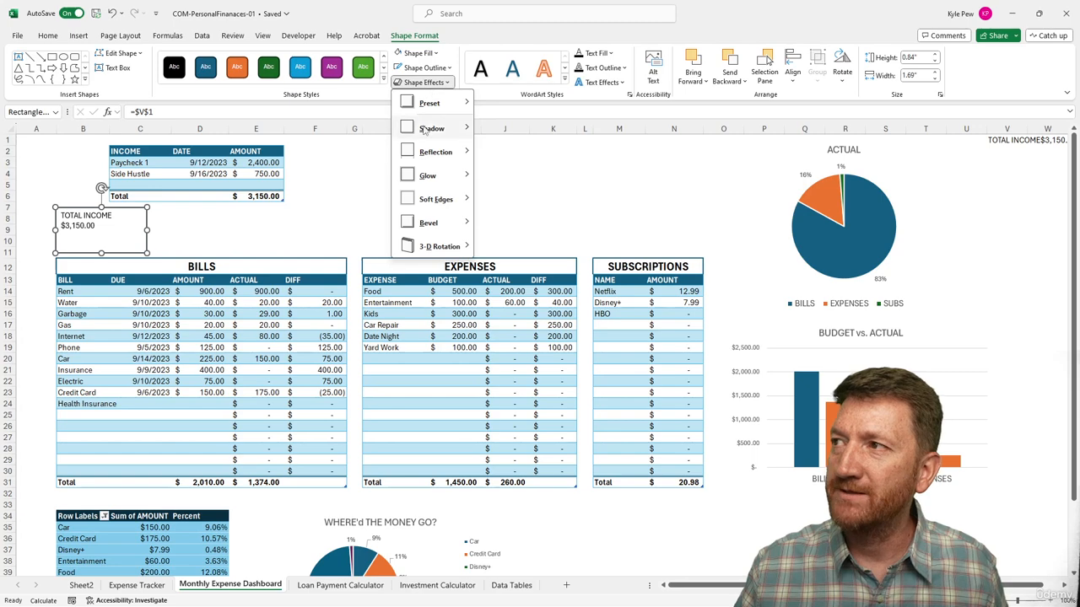
pyautogui.moveTo(432, 128)
pyautogui.click(521, 200)
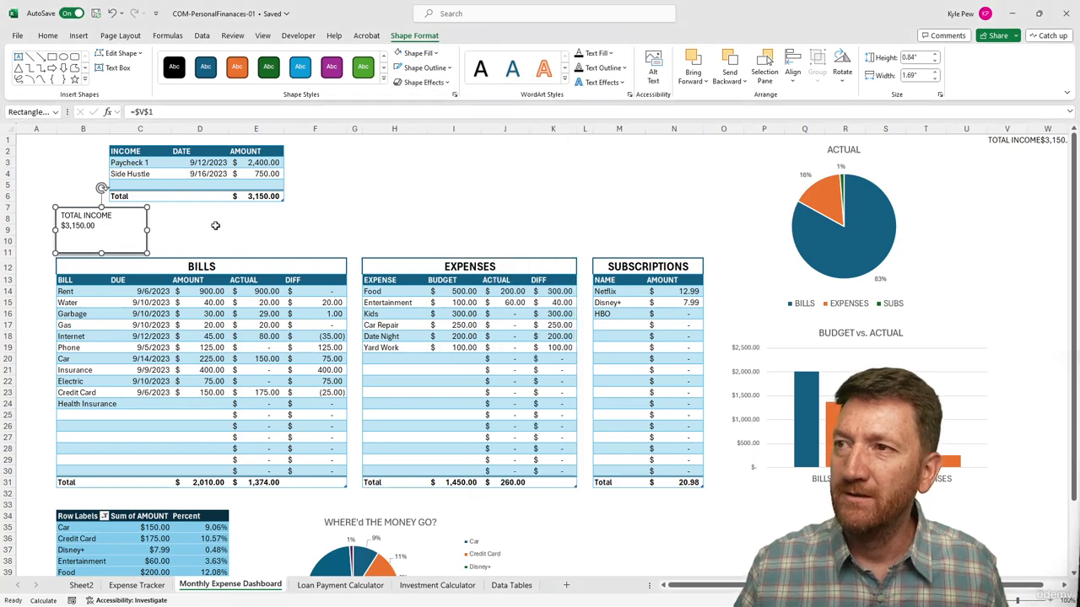
pyautogui.click(207, 230)
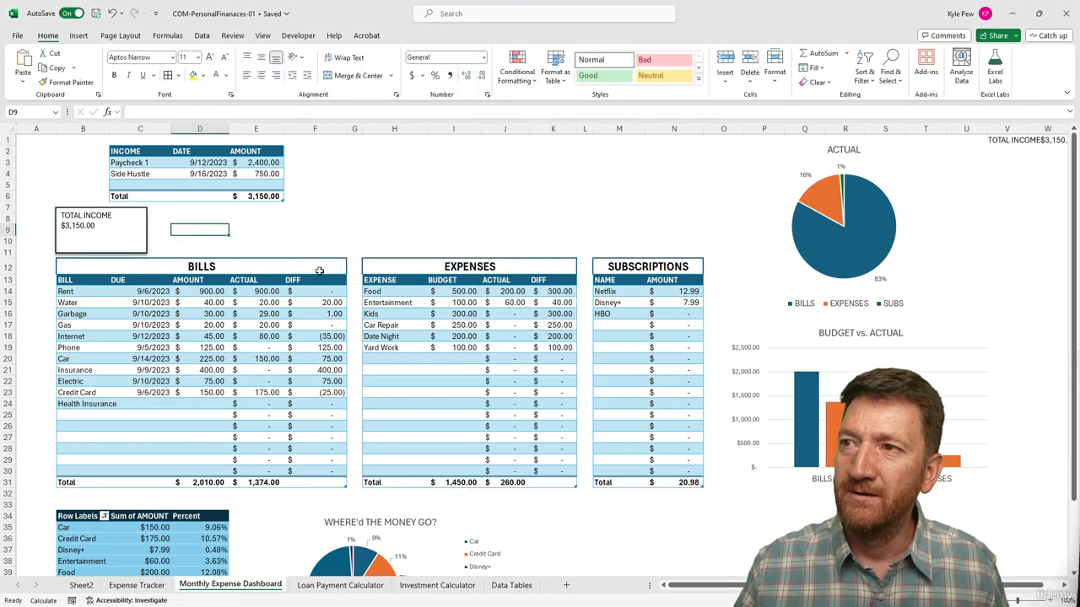
# Remove the outline from the TOTAL INCOME rectangle and deselect it.
pyautogui.click(138, 238)
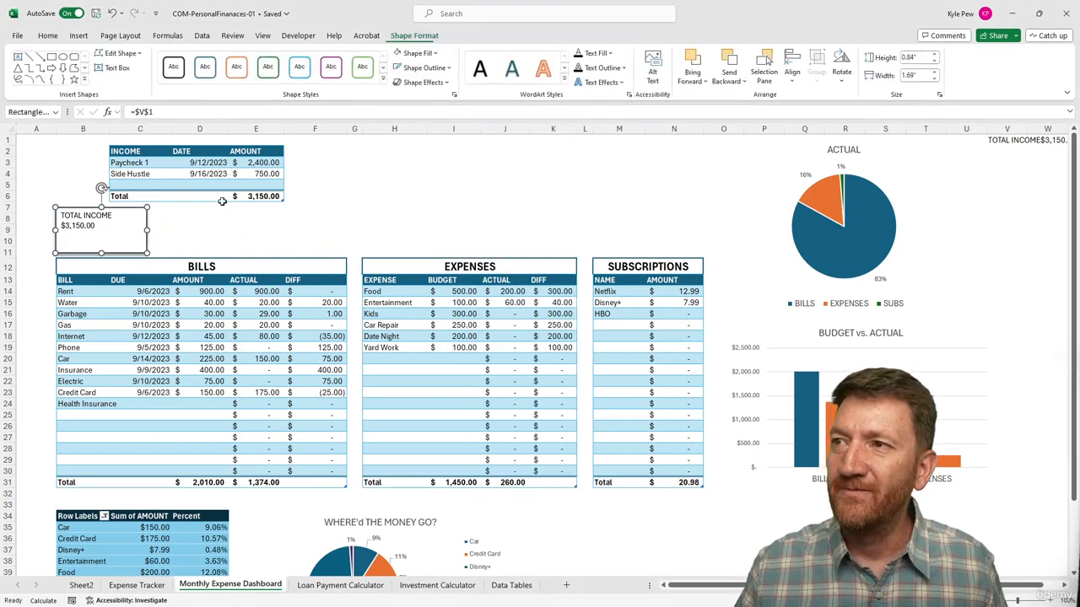
pyautogui.click(430, 68)
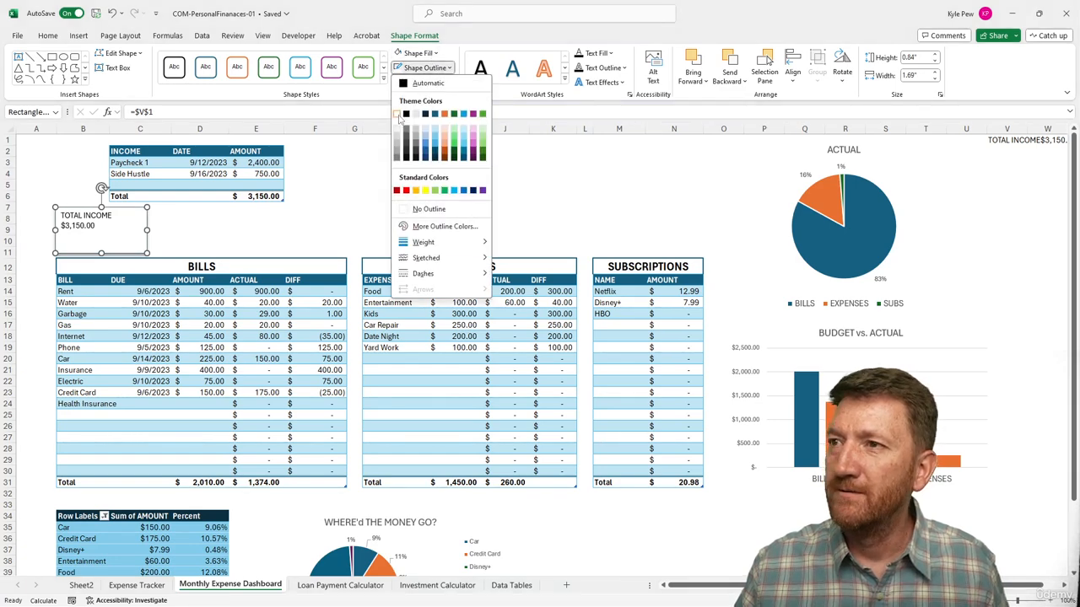
pyautogui.click(426, 209)
pyautogui.click(302, 221)
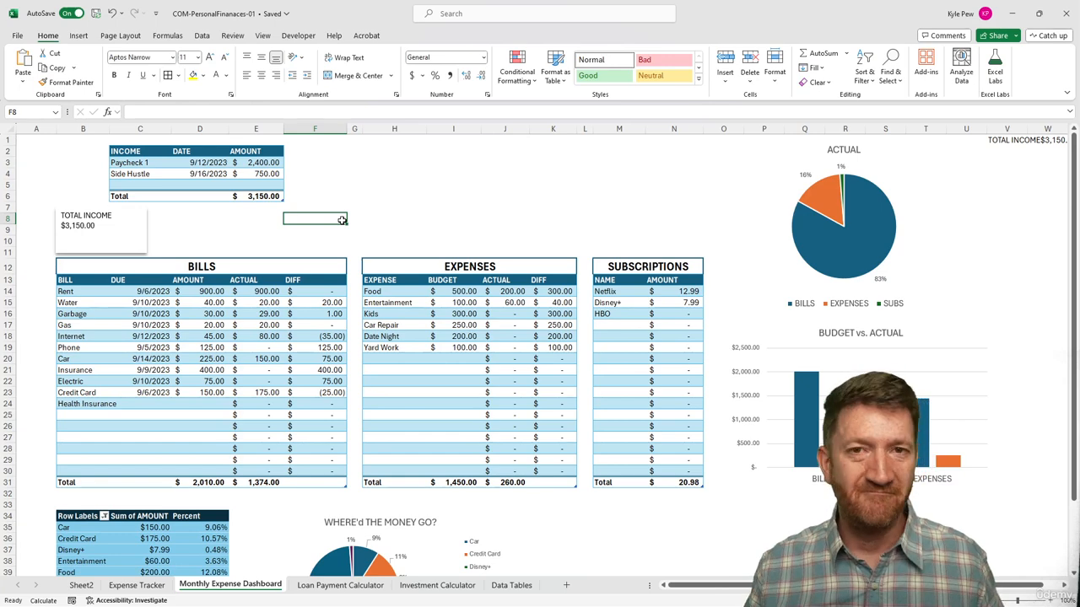
# Center the TOTAL INCOME rectangle's text both vertically and horizontally.
pyautogui.click(138, 228)
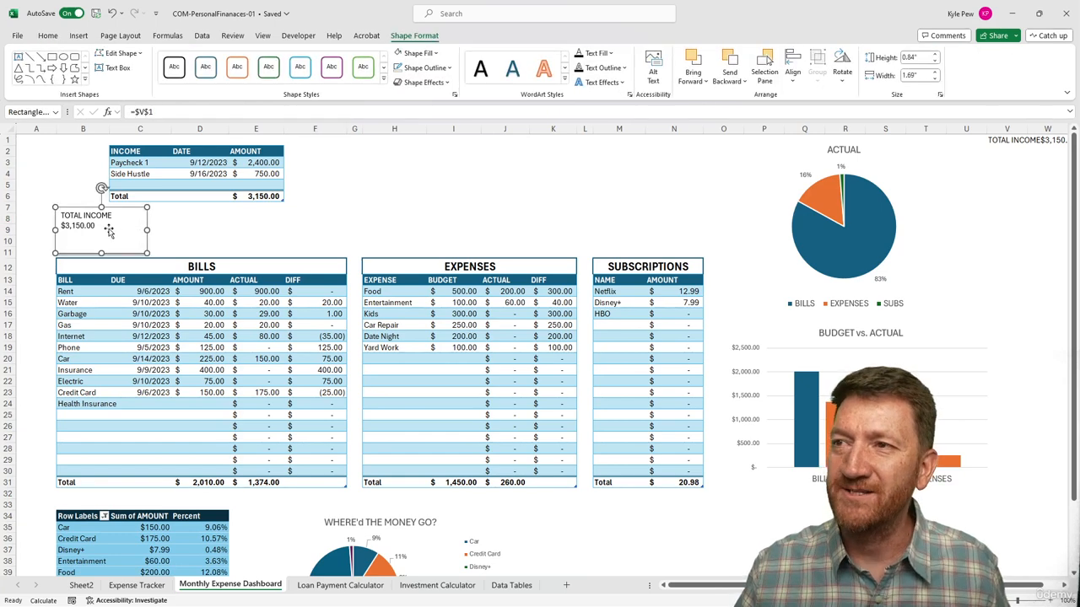
pyautogui.click(54, 38)
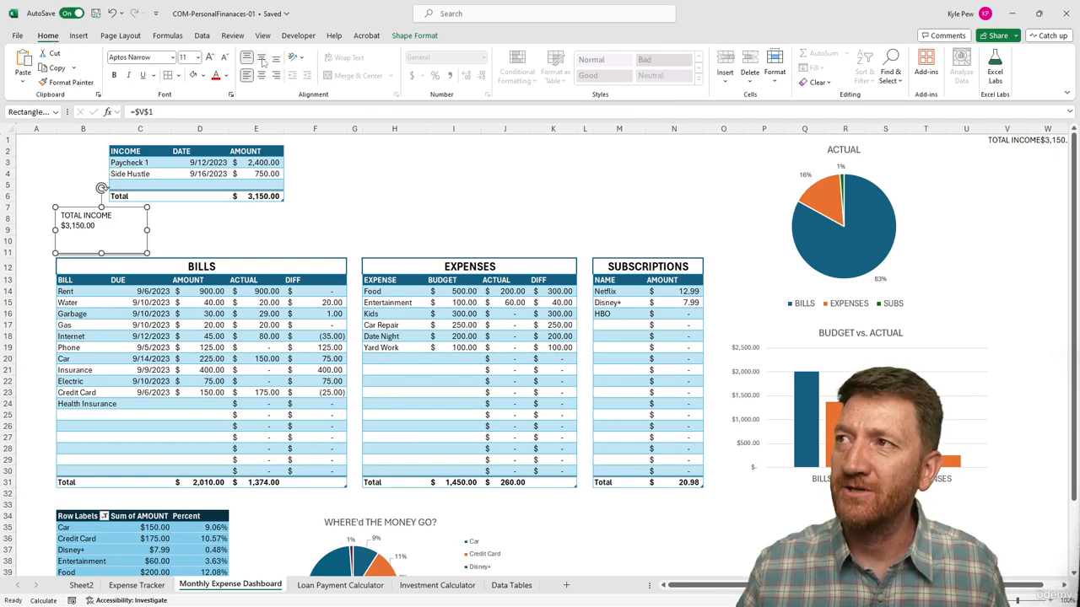
pyautogui.click(261, 58)
pyautogui.click(261, 75)
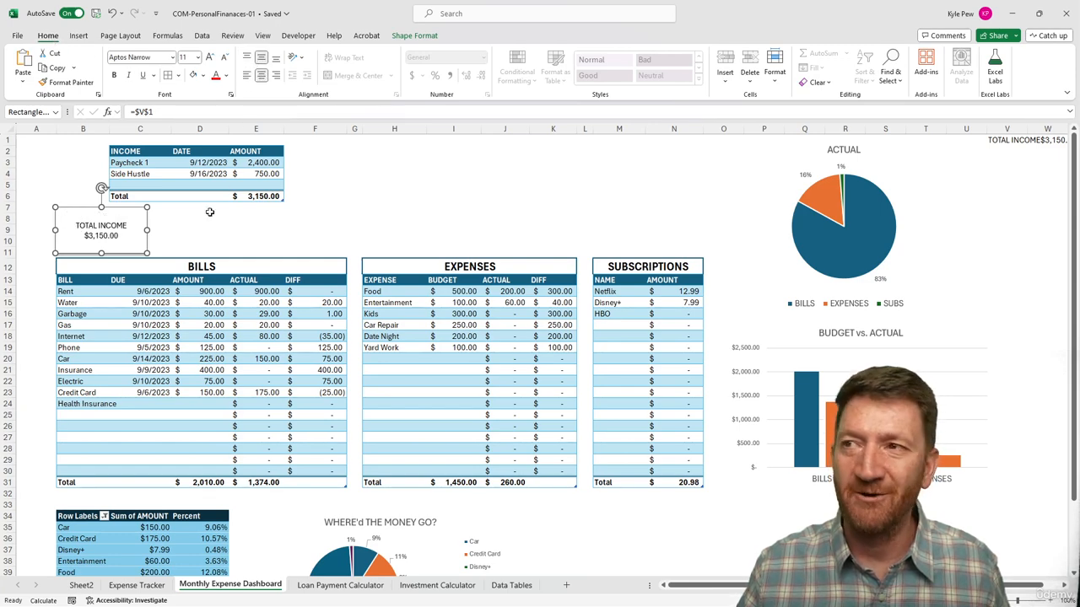
# Enlarge the TOTAL INCOME rectangle's text to one size increment below 18 points and deselect the shape.
pyautogui.click(209, 56)
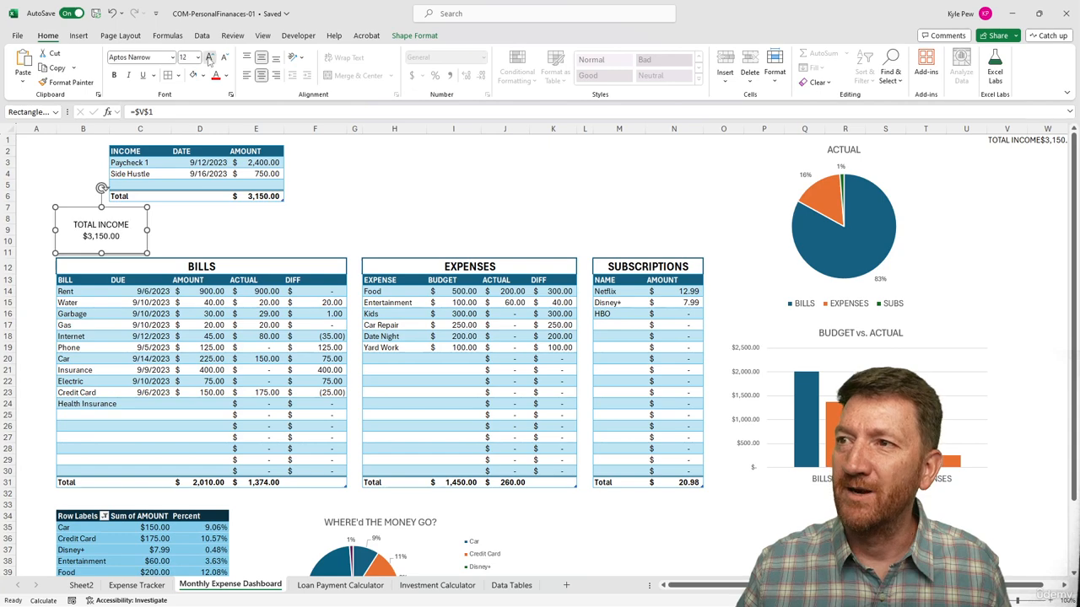
pyautogui.click(209, 57)
pyautogui.click(209, 56)
pyautogui.click(210, 56)
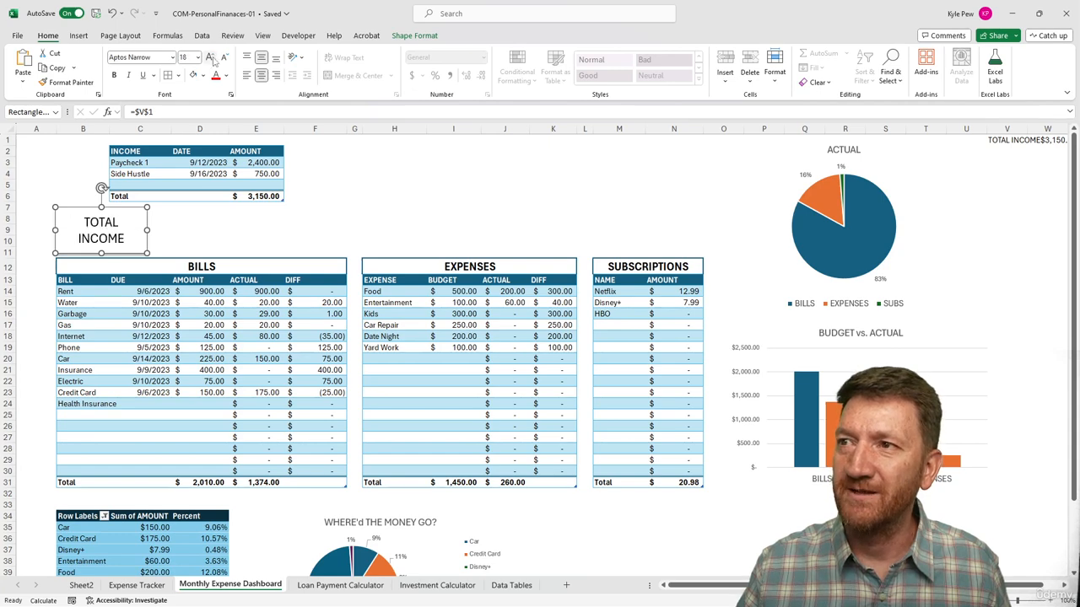
pyautogui.click(223, 56)
pyautogui.click(257, 218)
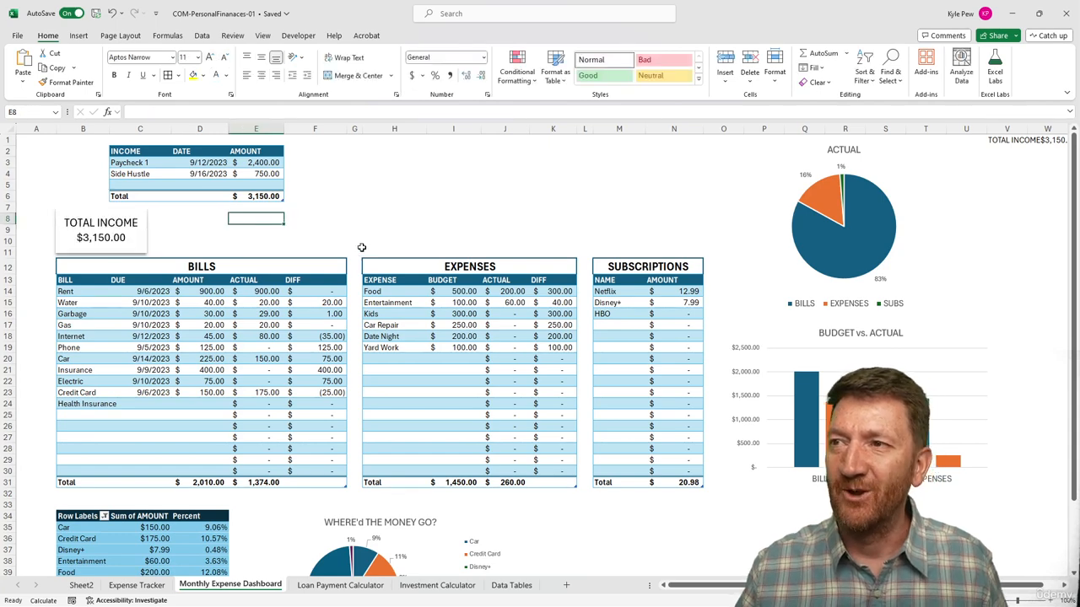